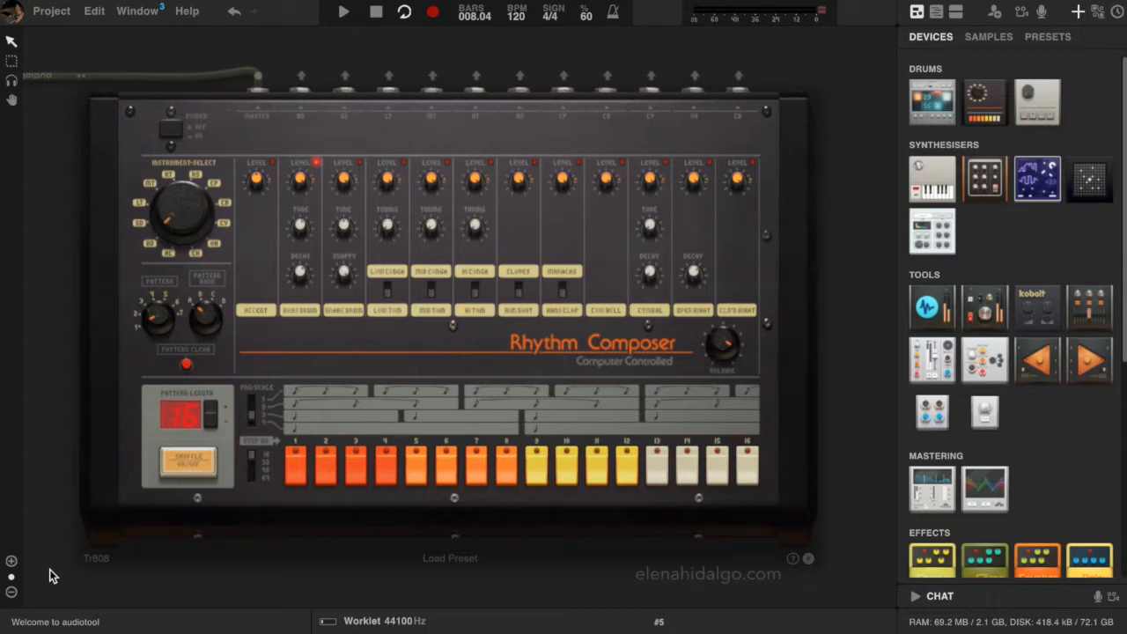
# Play the existing loop and set the Tr808's pattern length to 32
pyautogui.press('space')
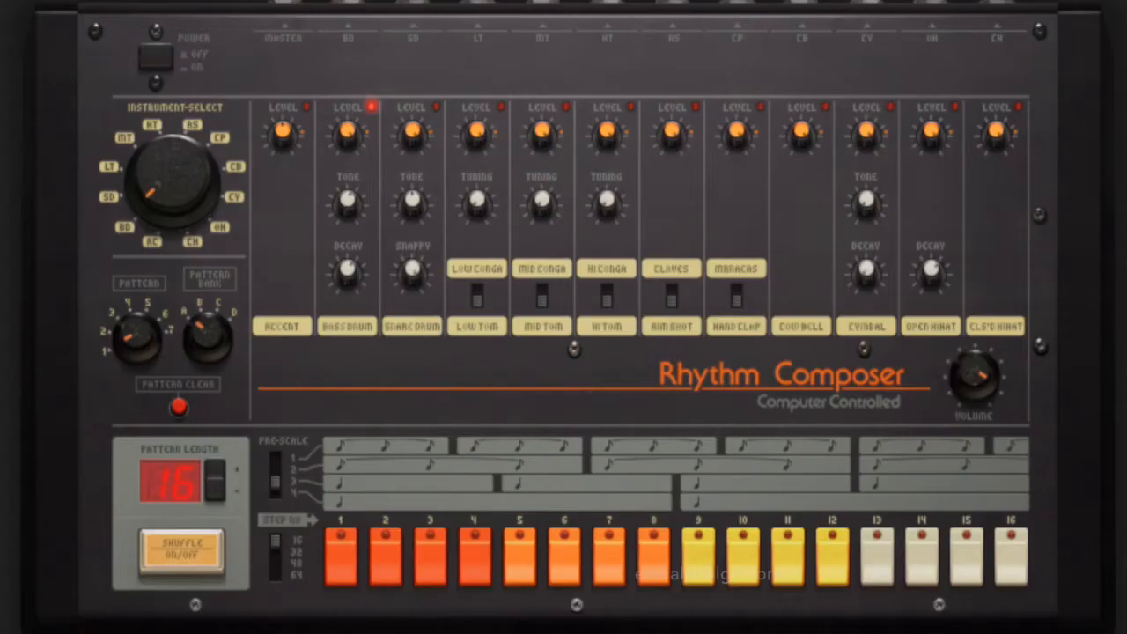
pyautogui.click(216, 469)
pyautogui.click(216, 467)
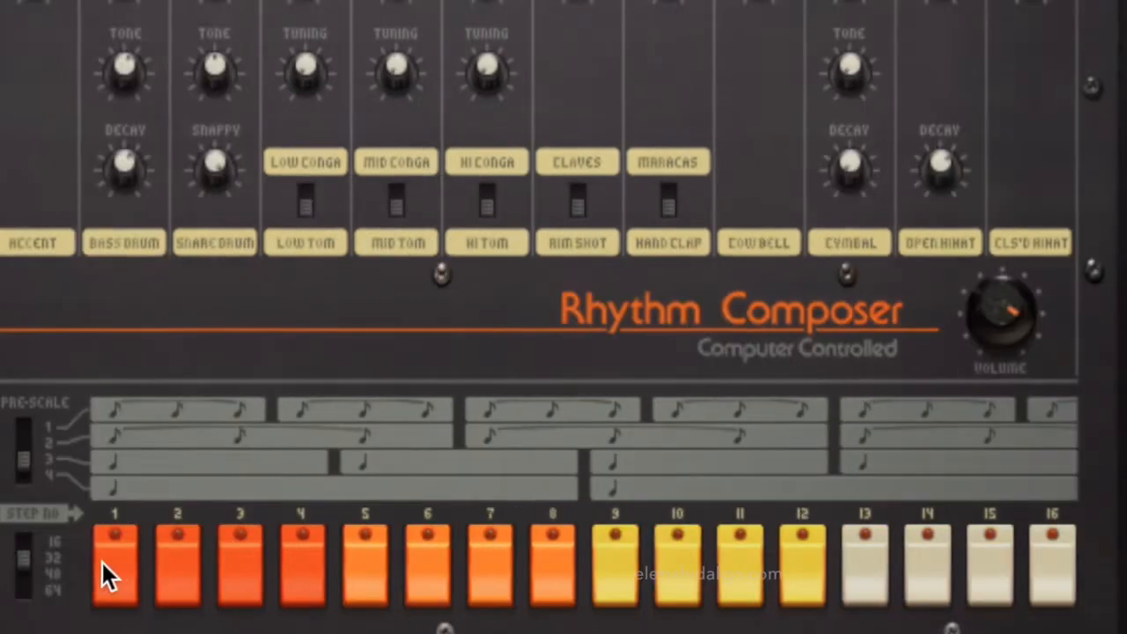
# Program bass drum hits on steps 1, 3, 4, 5, 9, 13 and 14 of the 32-step pattern's second half
pyautogui.click(241, 559)
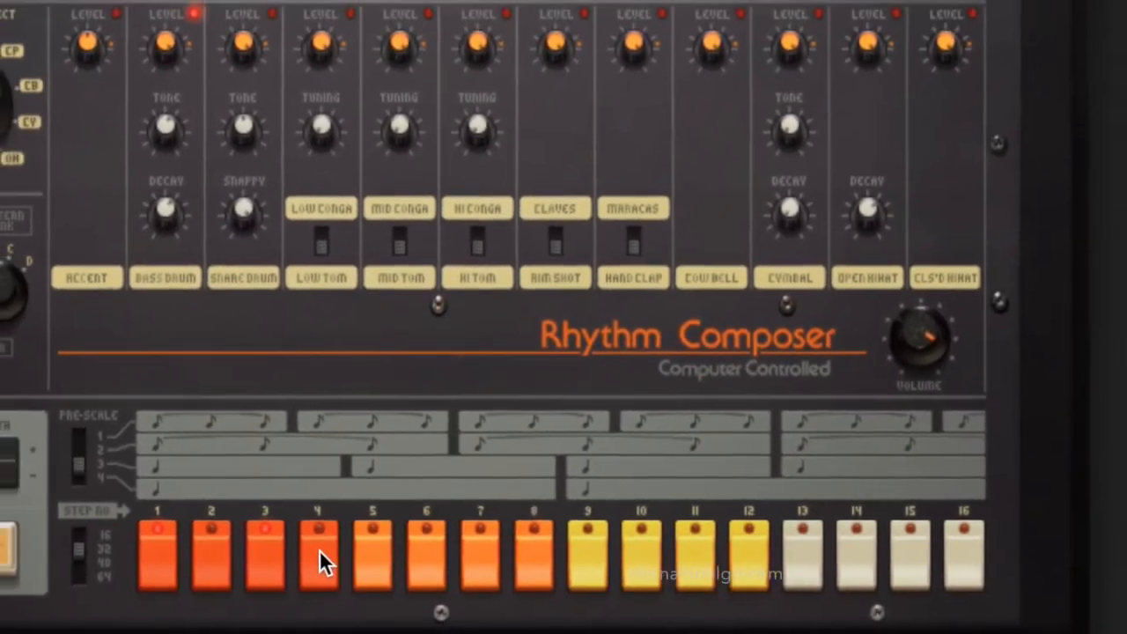
pyautogui.click(319, 549)
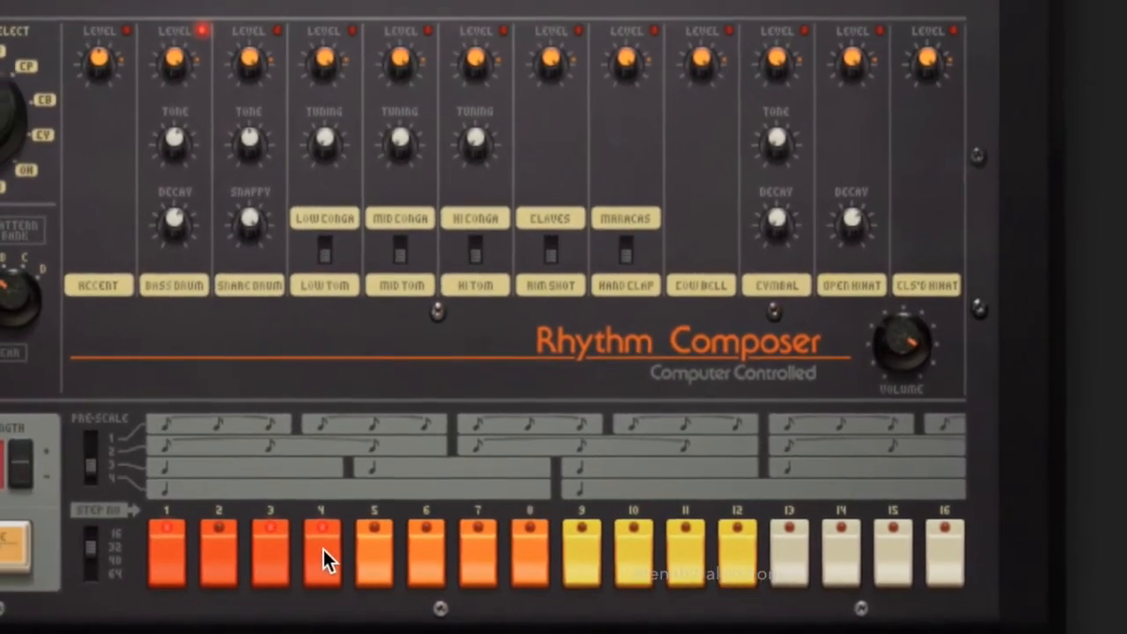
pyautogui.click(372, 549)
pyautogui.click(568, 541)
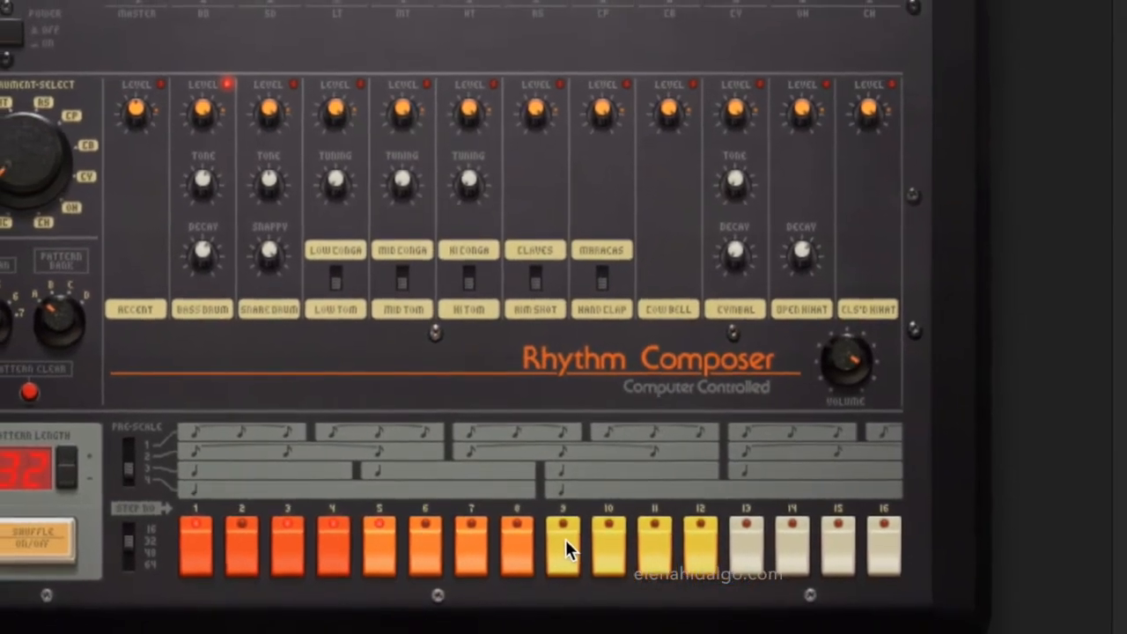
pyautogui.click(756, 544)
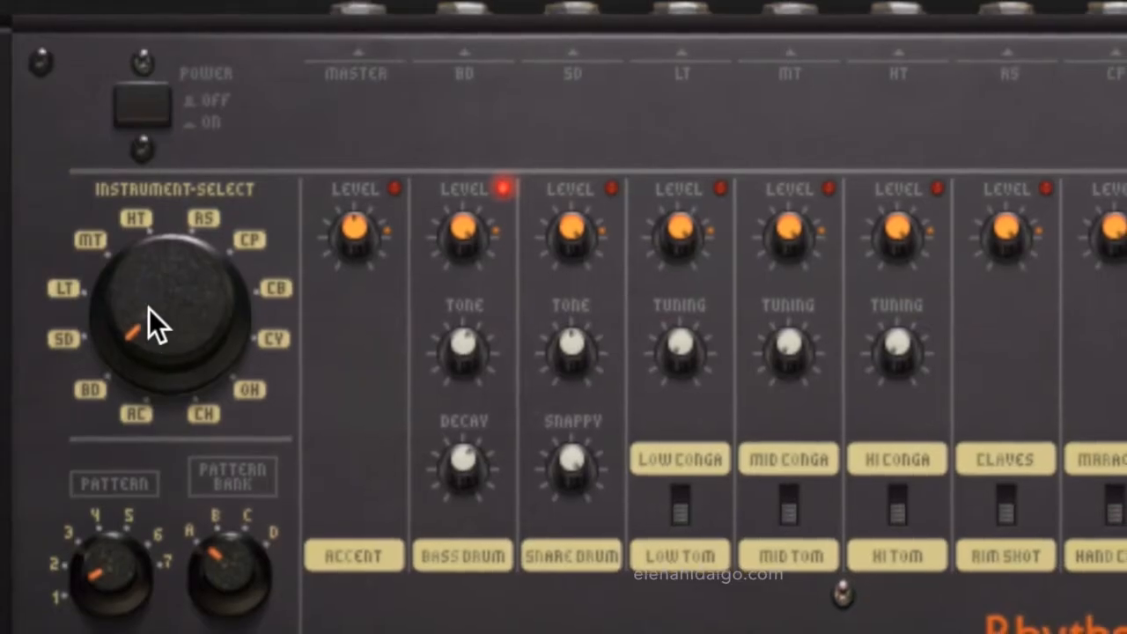
# Select the hand clap, add a hit on step 5 of the pattern's first half, and play the loop
pyautogui.moveTo(148, 308); pyautogui.dragTo(112, 98)
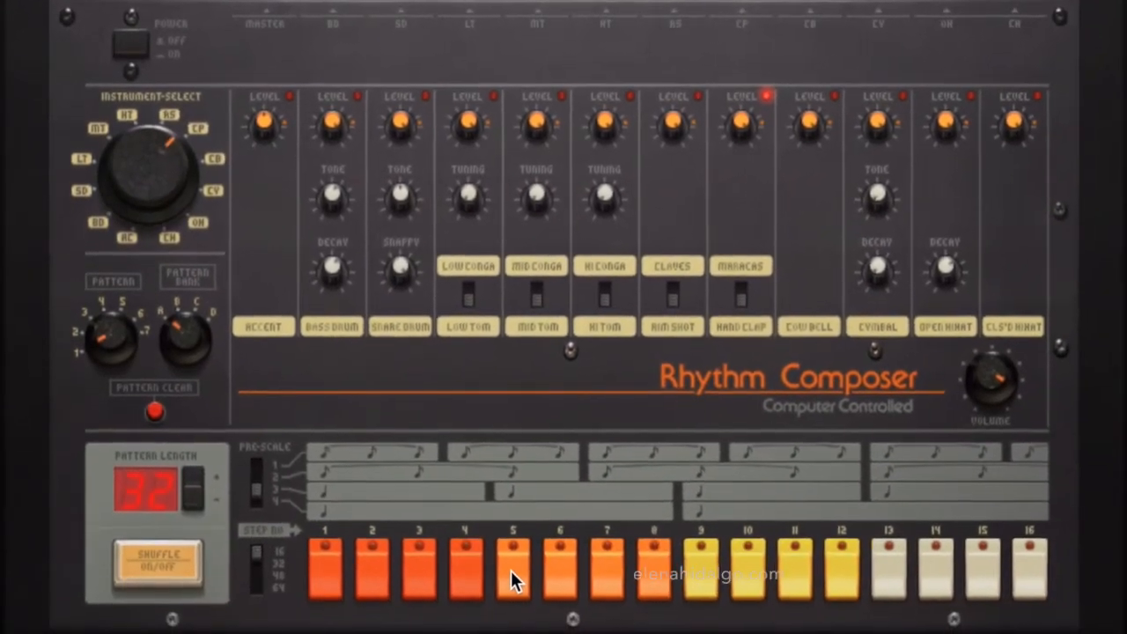
pyautogui.click(536, 611)
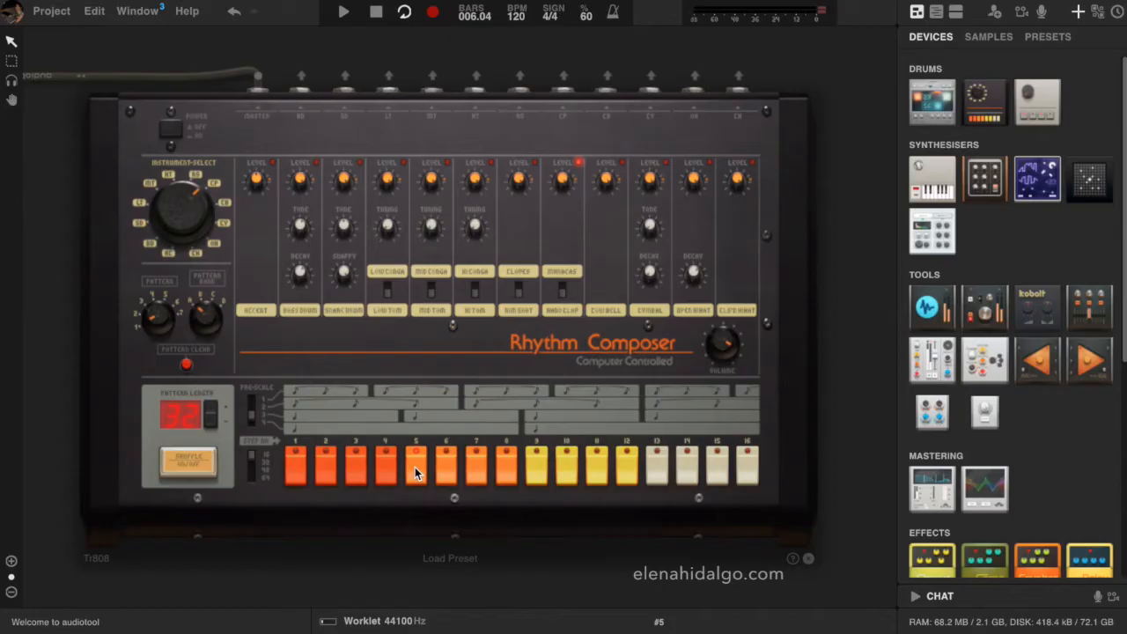
pyautogui.press('space')
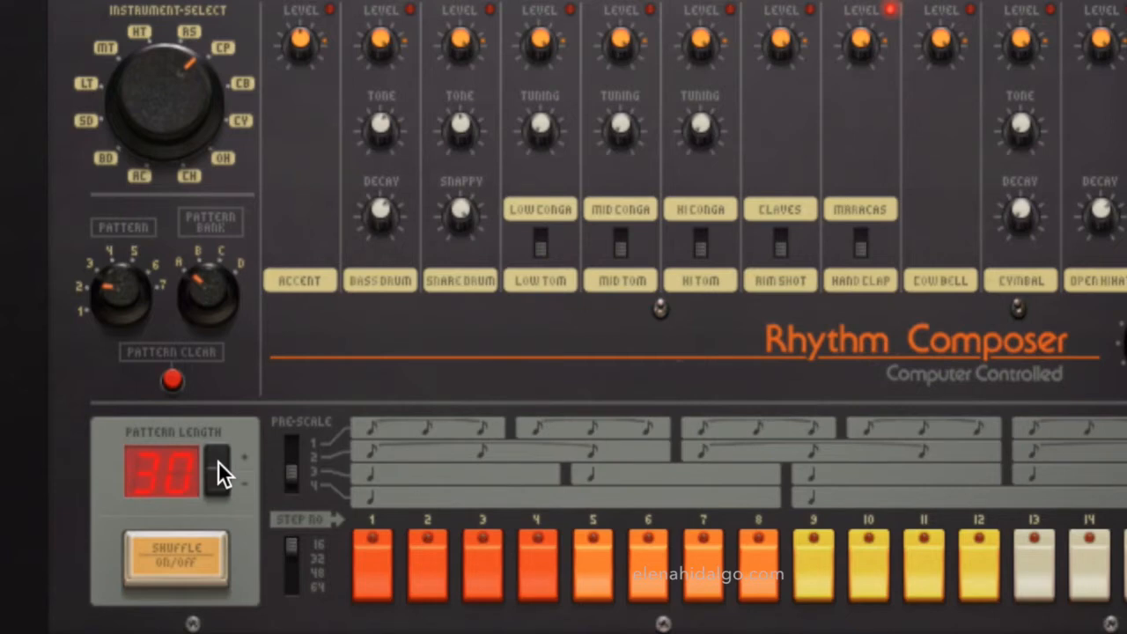
# Select the bass drum in pattern 2 and add hits on steps 2, 3, 5 and 9 of the first half
pyautogui.moveTo(170, 66); pyautogui.dragTo(122, 196)
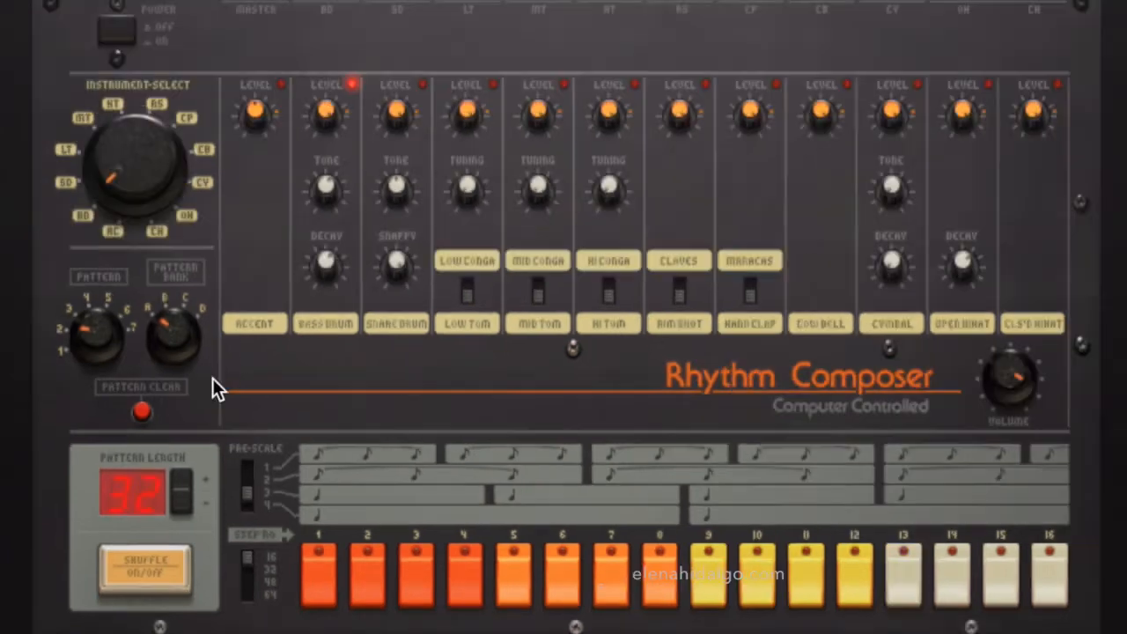
pyautogui.click(363, 579)
pyautogui.click(410, 588)
pyautogui.click(515, 581)
pyautogui.click(710, 581)
# Program bass drum hits on steps 1, 4, 5, 9, 10 and 13 of pattern 2's second half
pyautogui.moveTo(250, 555); pyautogui.dragTo(249, 565)
pyautogui.click(322, 584)
pyautogui.click(462, 583)
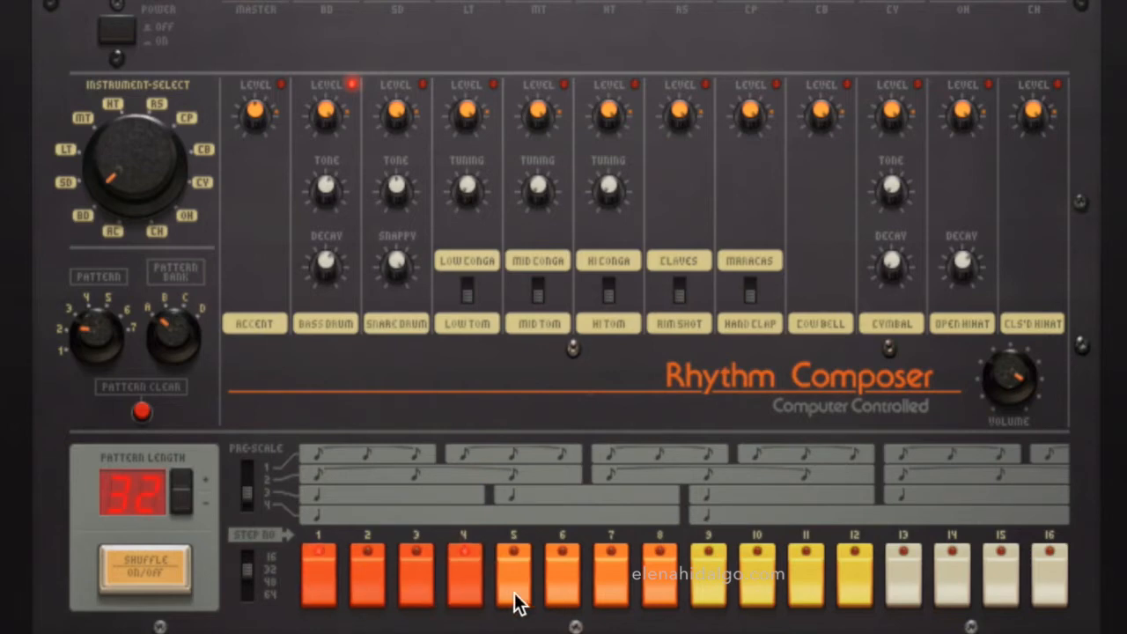
pyautogui.click(518, 598)
pyautogui.click(712, 598)
pyautogui.click(766, 599)
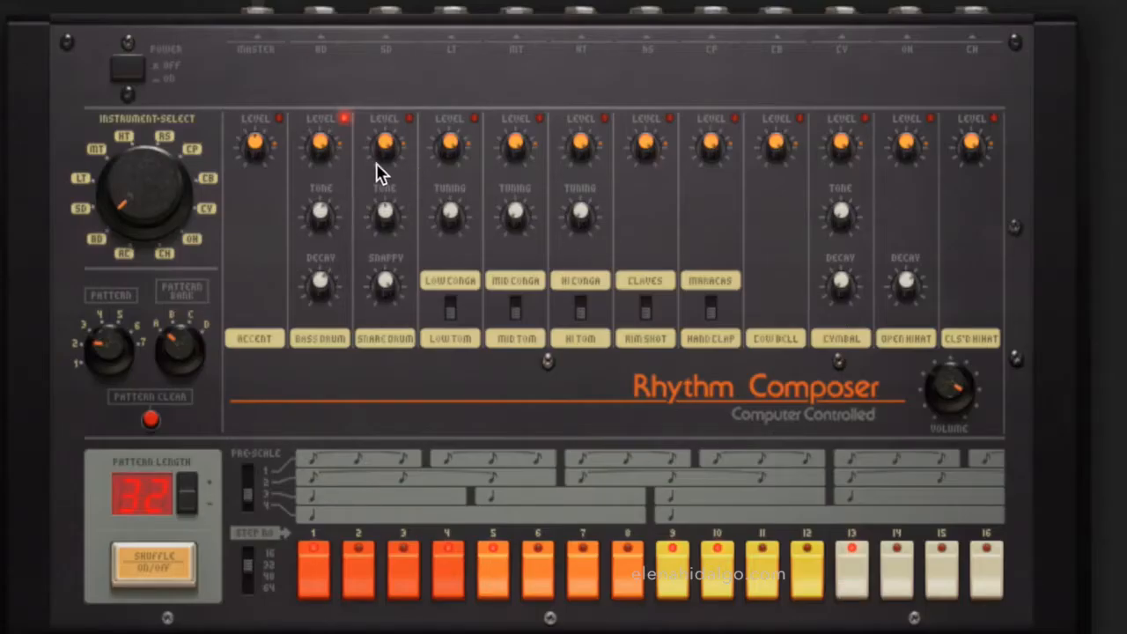
# Program snare drum hits on steps 5 and 13 of pattern 2's second half and play the pattern
pyautogui.moveTo(129, 185); pyautogui.dragTo(119, 183)
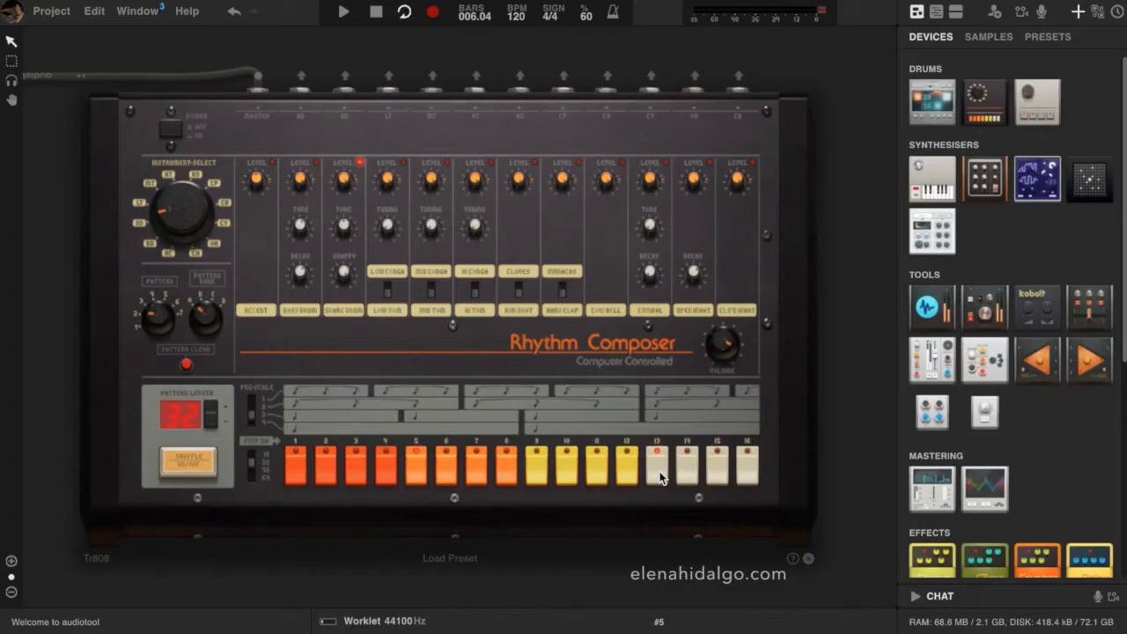
pyautogui.press('space')
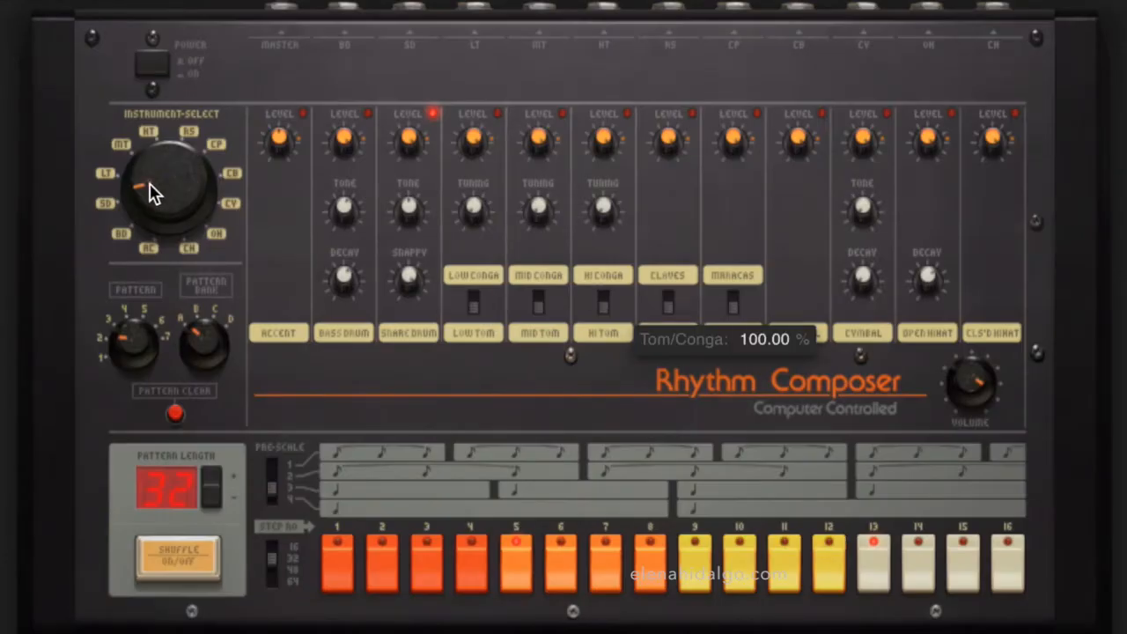
# Program mid tom hits on step 3 of the first half and on steps 3, 7 and 15 of the second half
pyautogui.moveTo(149, 192); pyautogui.dragTo(137, 167)
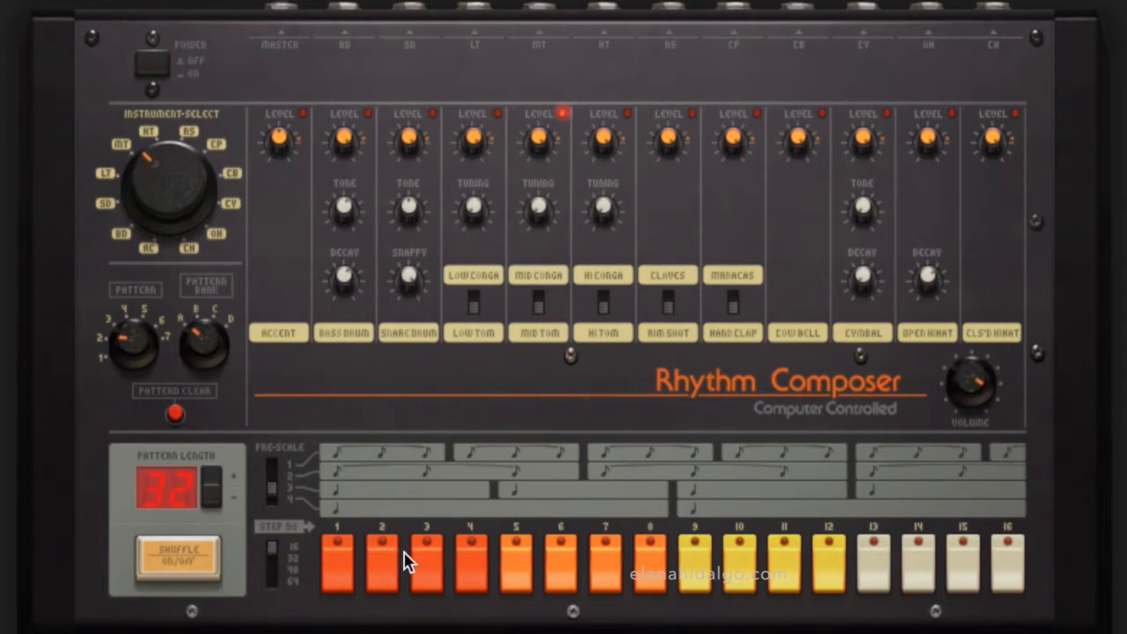
pyautogui.click(431, 568)
pyautogui.click(272, 548)
pyautogui.click(430, 546)
pyautogui.click(605, 557)
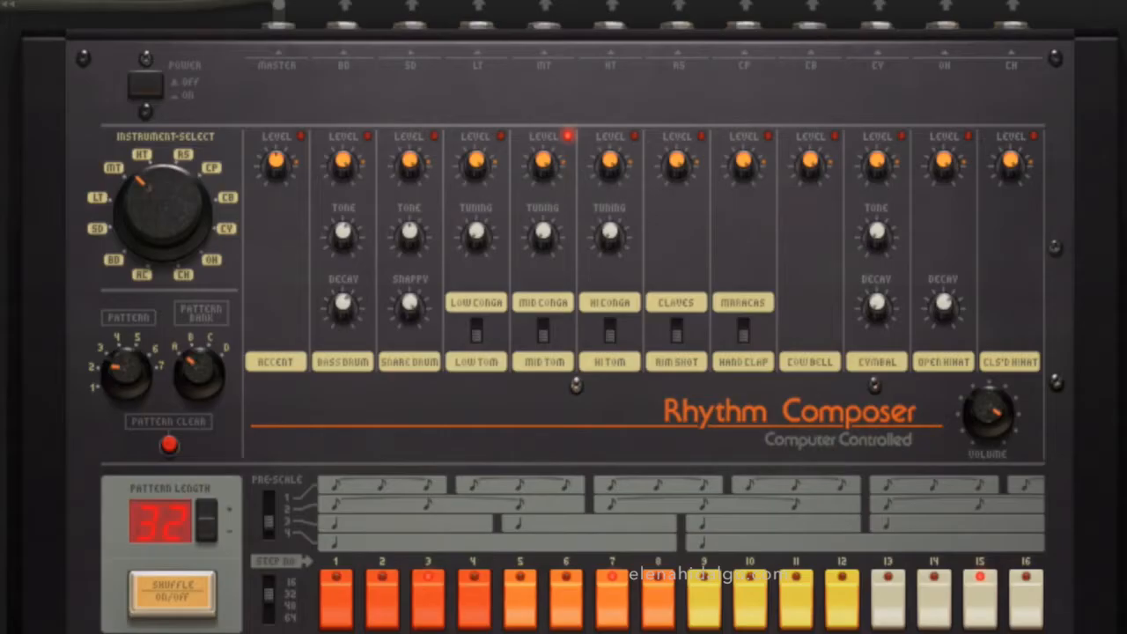
# Add a hand clap hit on step 5 of pattern 2's first half and play the pattern
pyautogui.moveTo(148, 187); pyautogui.dragTo(128, 131)
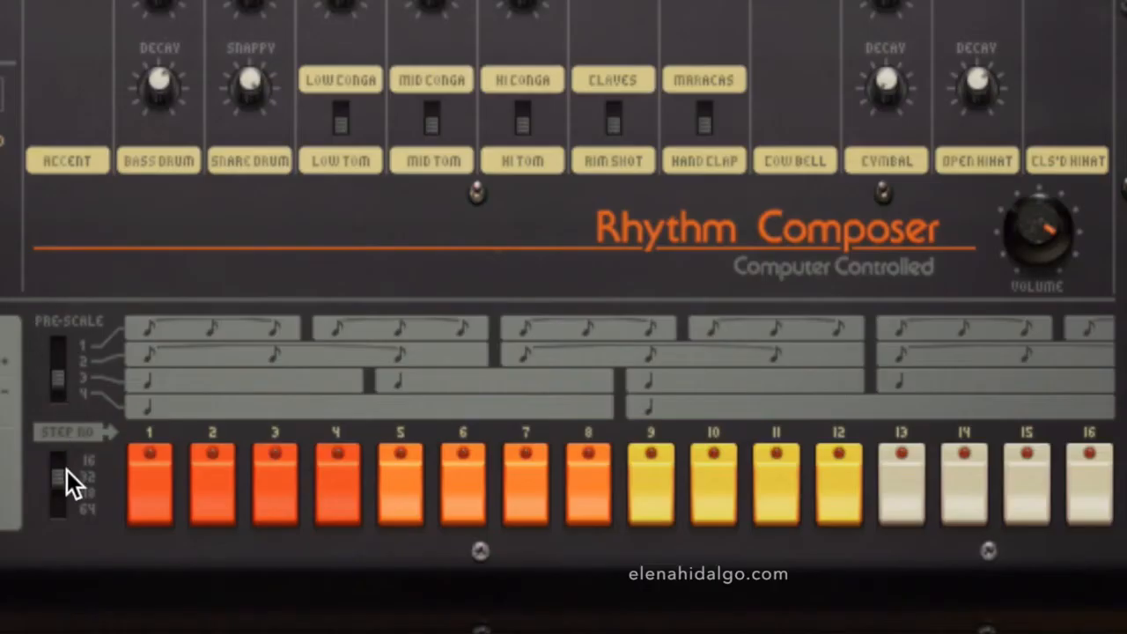
pyautogui.moveTo(61, 472); pyautogui.dragTo(62, 441)
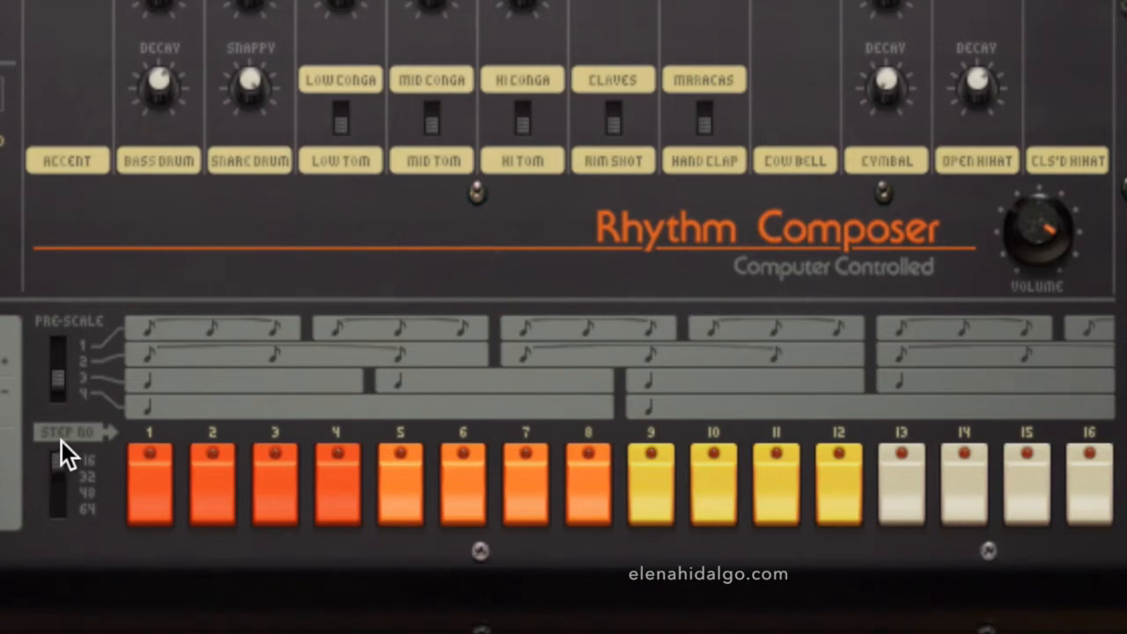
pyautogui.click(396, 498)
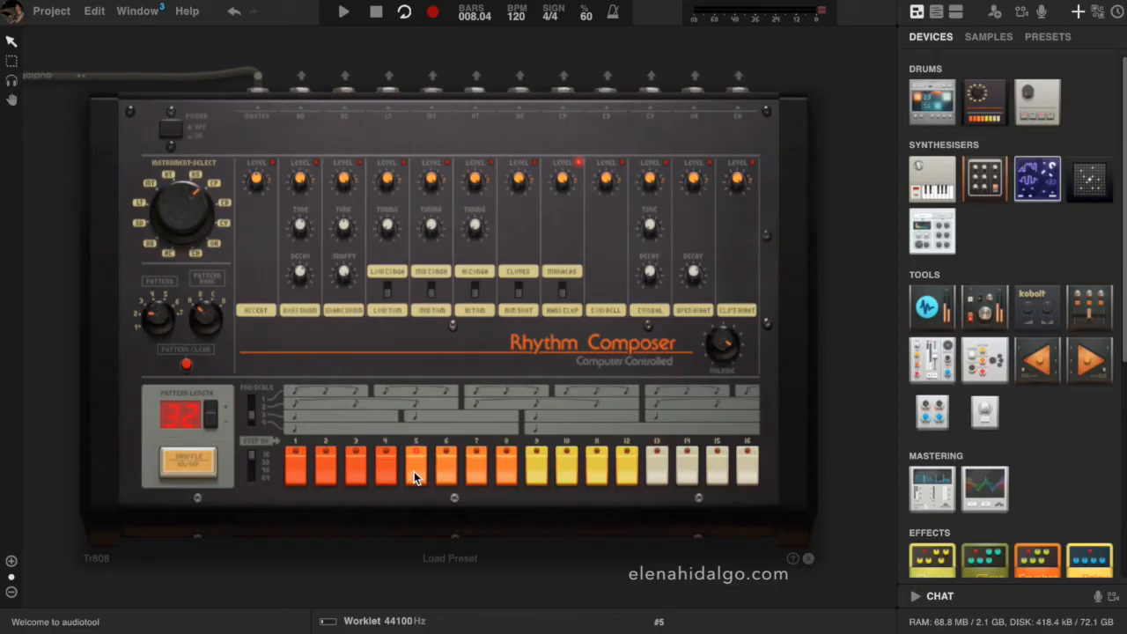
pyautogui.press('space')
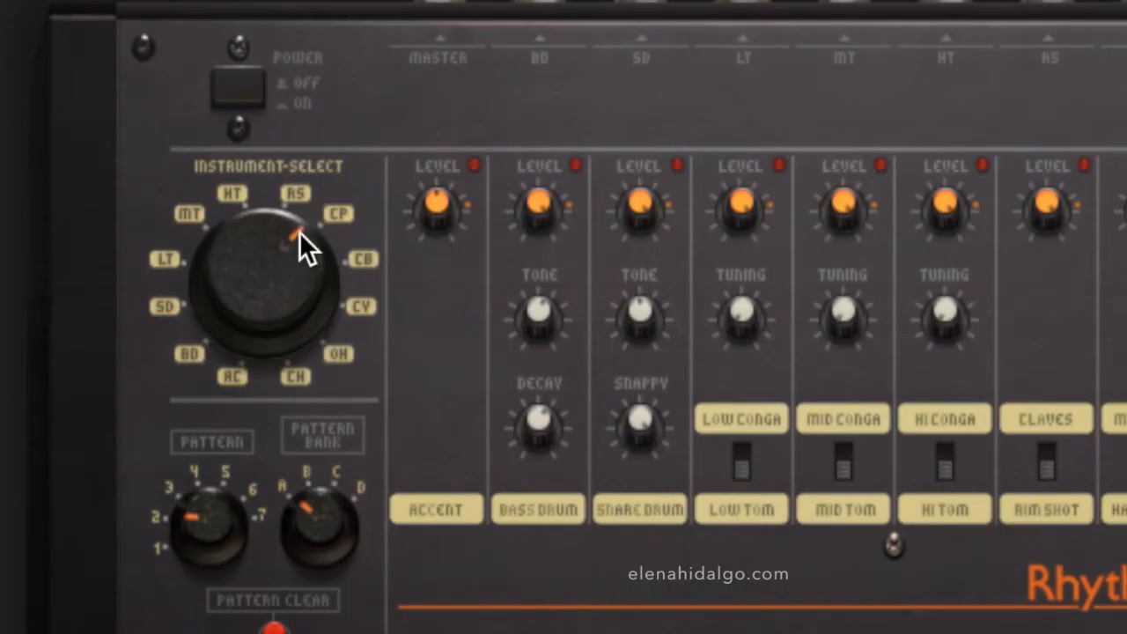
# Program closed hi-hat hits on second-half steps 2, 5, 7, 9, 11, 12, 14, 15 and 16, and adjust the closed hi-hat's level
pyautogui.moveTo(300, 231); pyautogui.dragTo(236, 153)
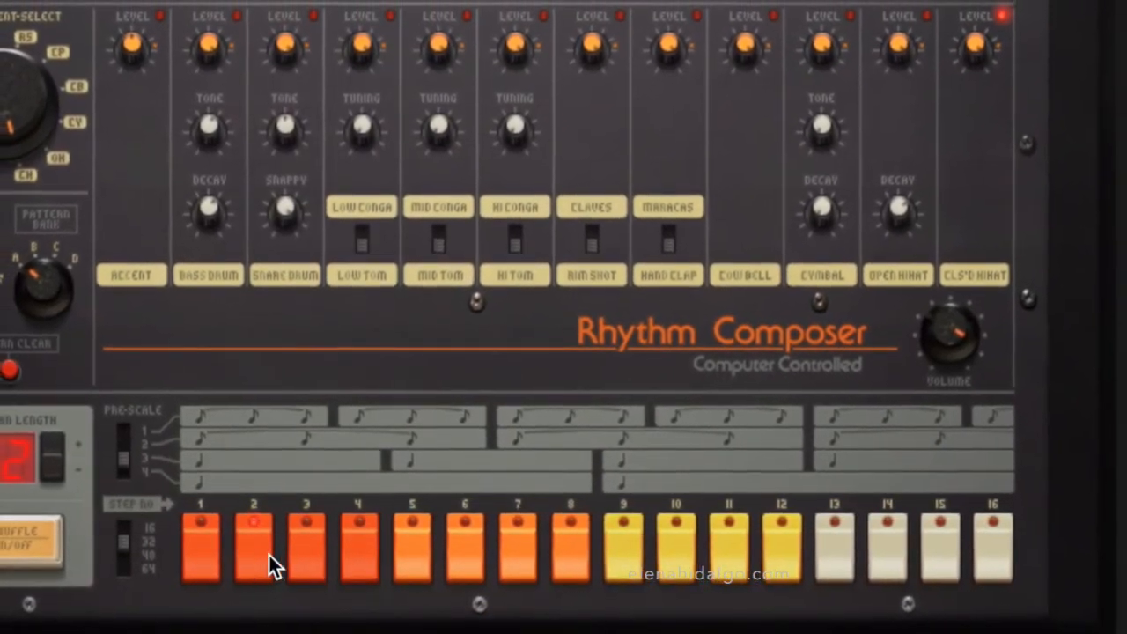
pyautogui.click(412, 547)
pyautogui.click(511, 557)
pyautogui.click(606, 552)
pyautogui.click(694, 554)
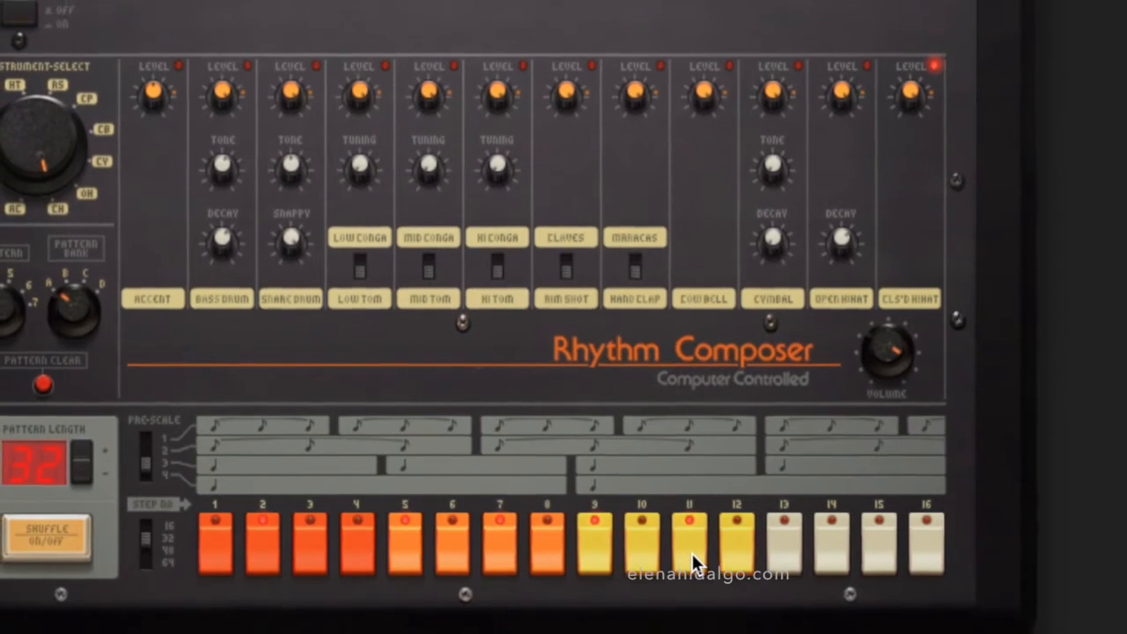
pyautogui.click(742, 553)
pyautogui.click(817, 549)
pyautogui.click(866, 544)
pyautogui.click(891, 546)
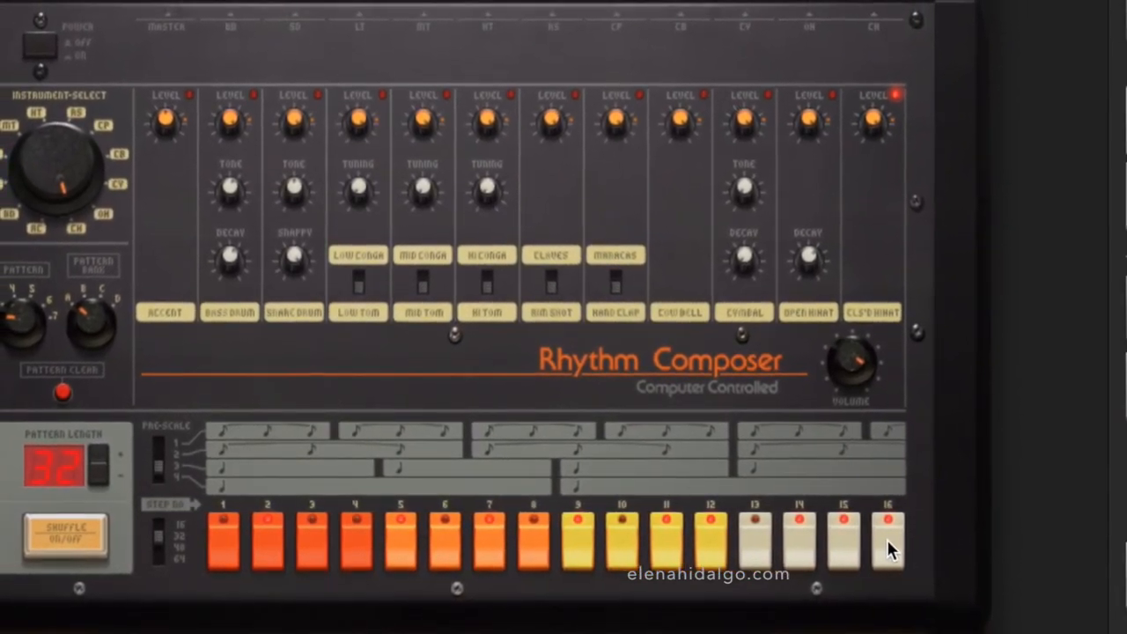
pyautogui.moveTo(878, 121)
pyautogui.moveTo(864, 137); pyautogui.dragTo(824, 166)
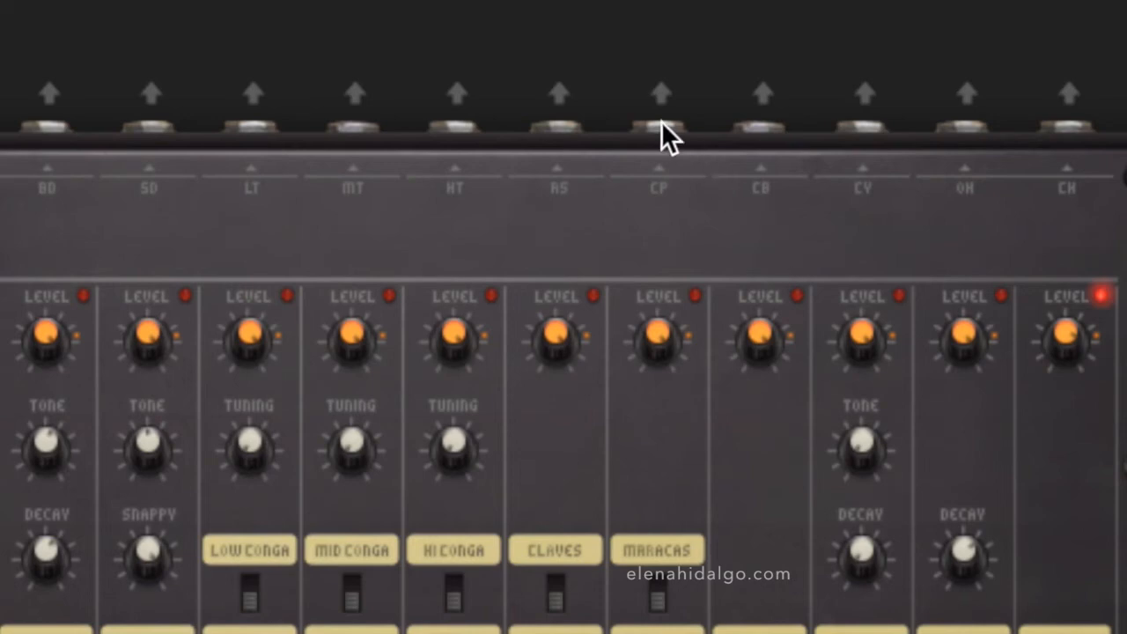
# Route the Tr808's separate hand clap output to mixer channel 3, and activate the Reverb pedal with a raised level
pyautogui.moveTo(662, 105); pyautogui.dragTo(197, 104)
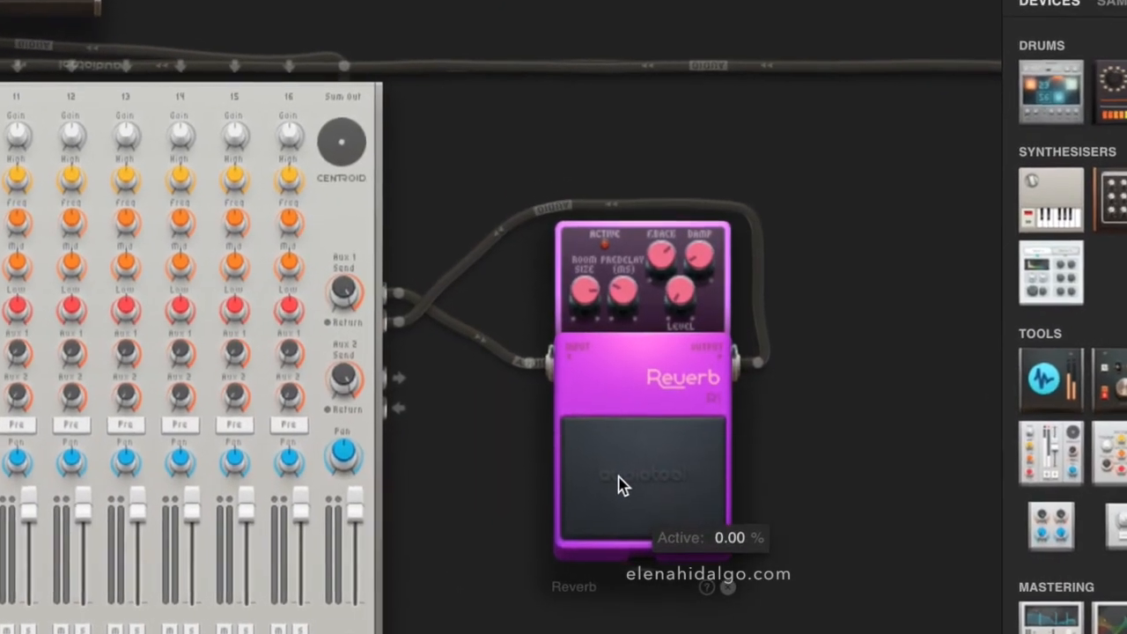
pyautogui.click(620, 484)
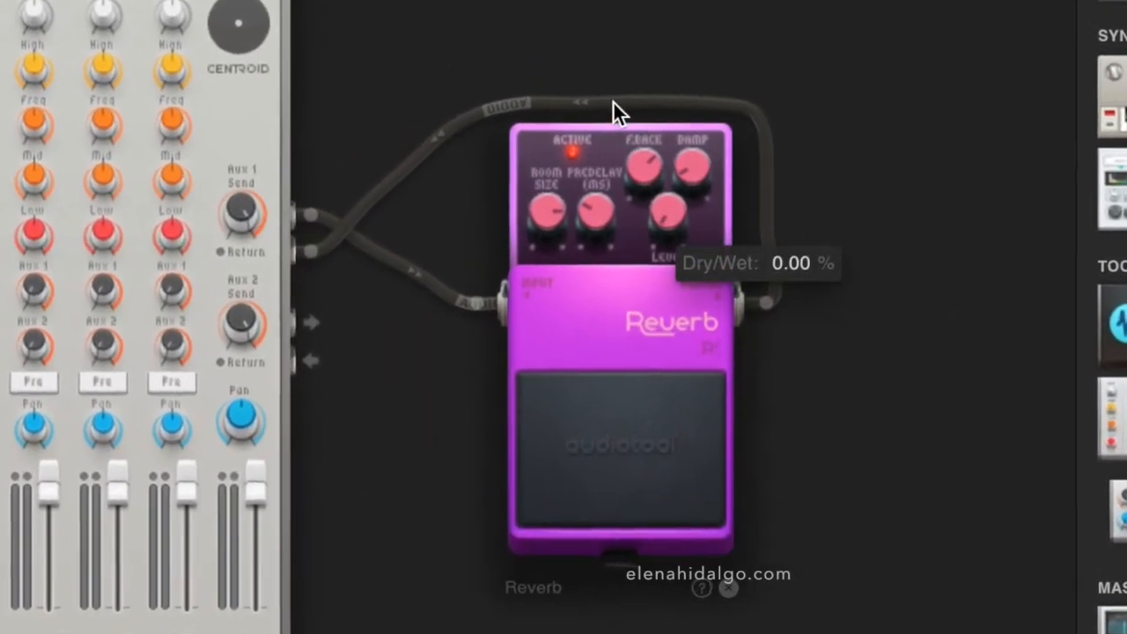
pyautogui.moveTo(667, 211); pyautogui.dragTo(667, 118)
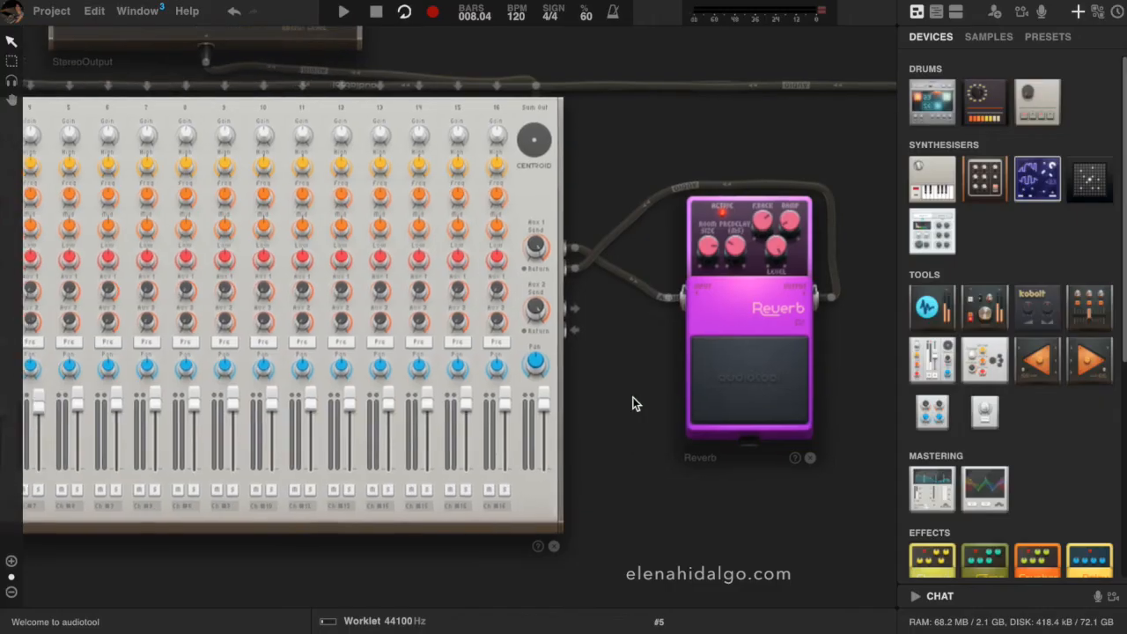
# Raise the Aux 1 send on the hand clap's mixer channel 3 to feed the Reverb
pyautogui.moveTo(633, 403); pyautogui.dragTo(755, 403)
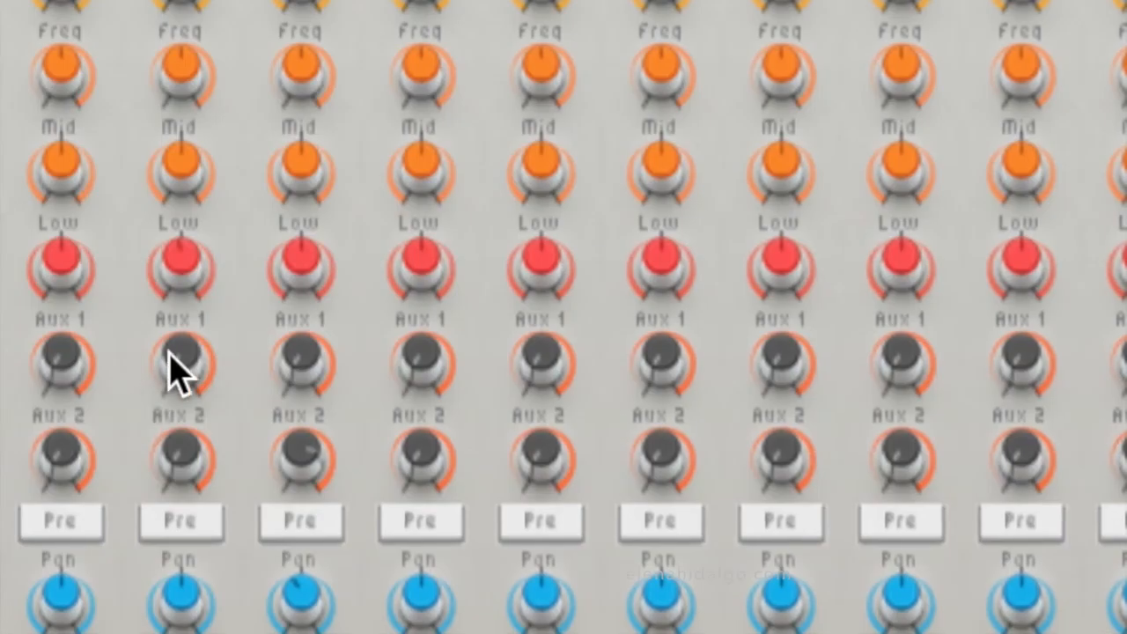
pyautogui.moveTo(112, 292)
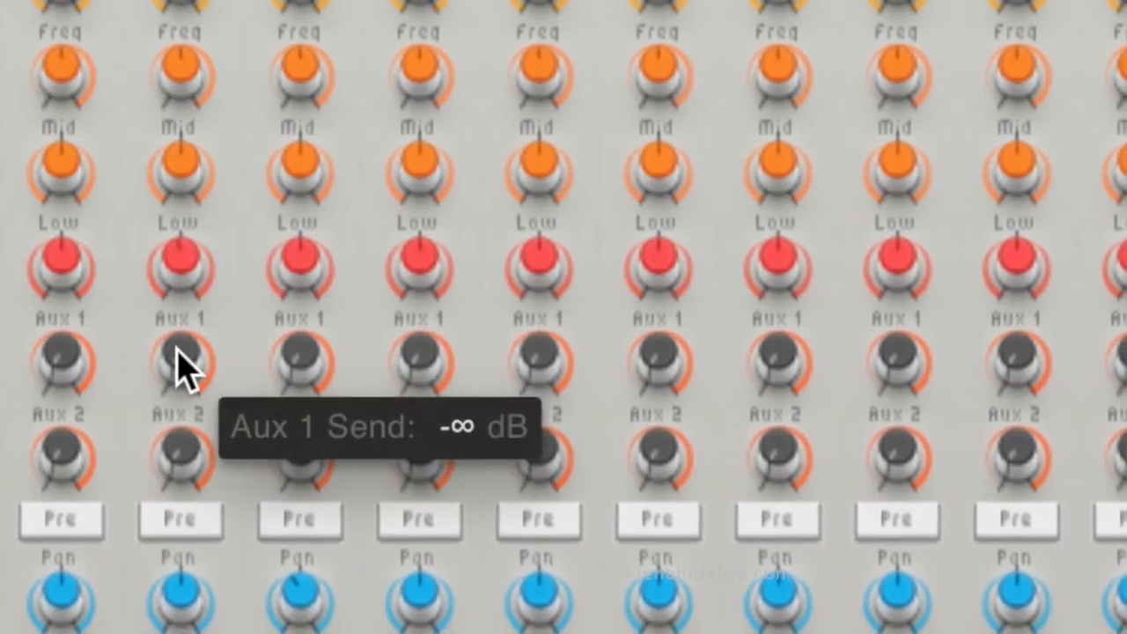
pyautogui.moveTo(176, 347); pyautogui.dragTo(92, 1)
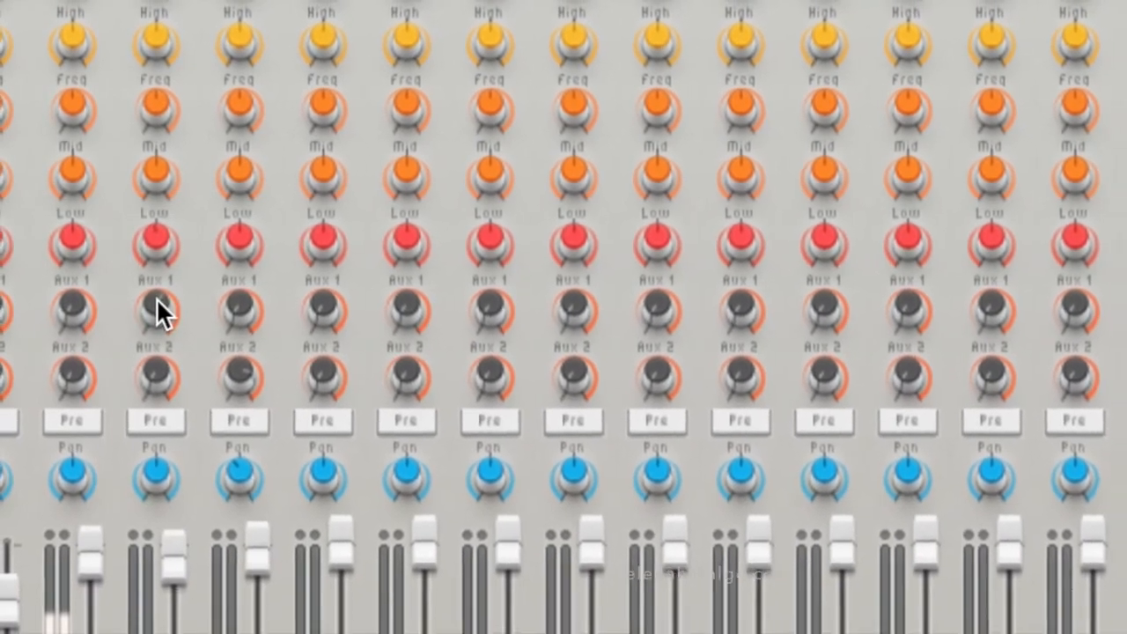
pyautogui.moveTo(162, 308)
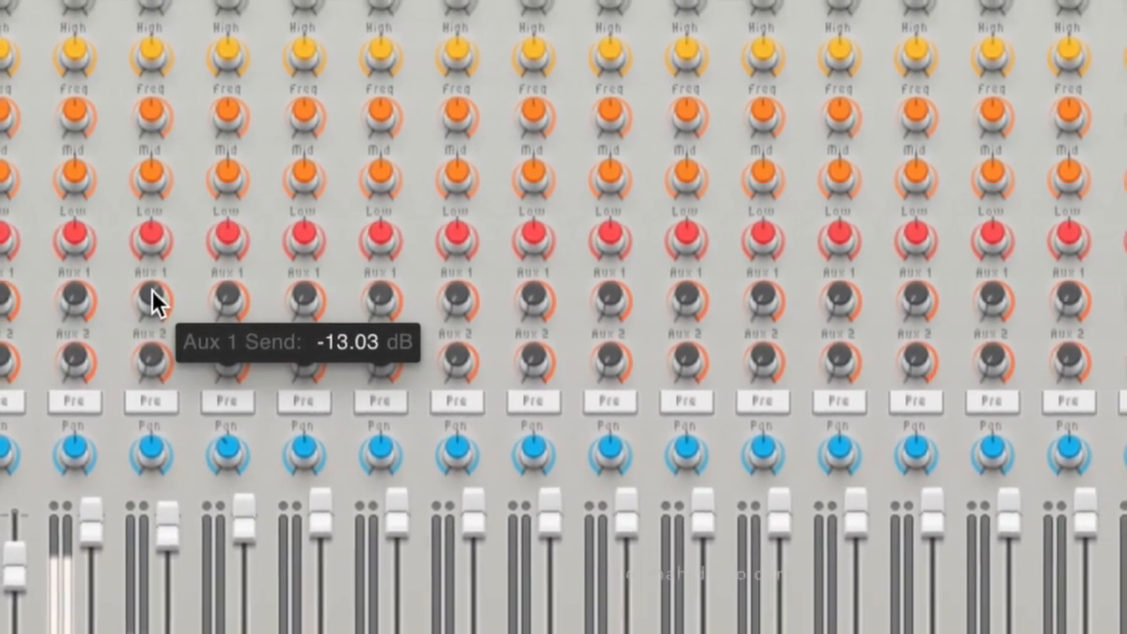
pyautogui.moveTo(151, 289); pyautogui.dragTo(147, 261)
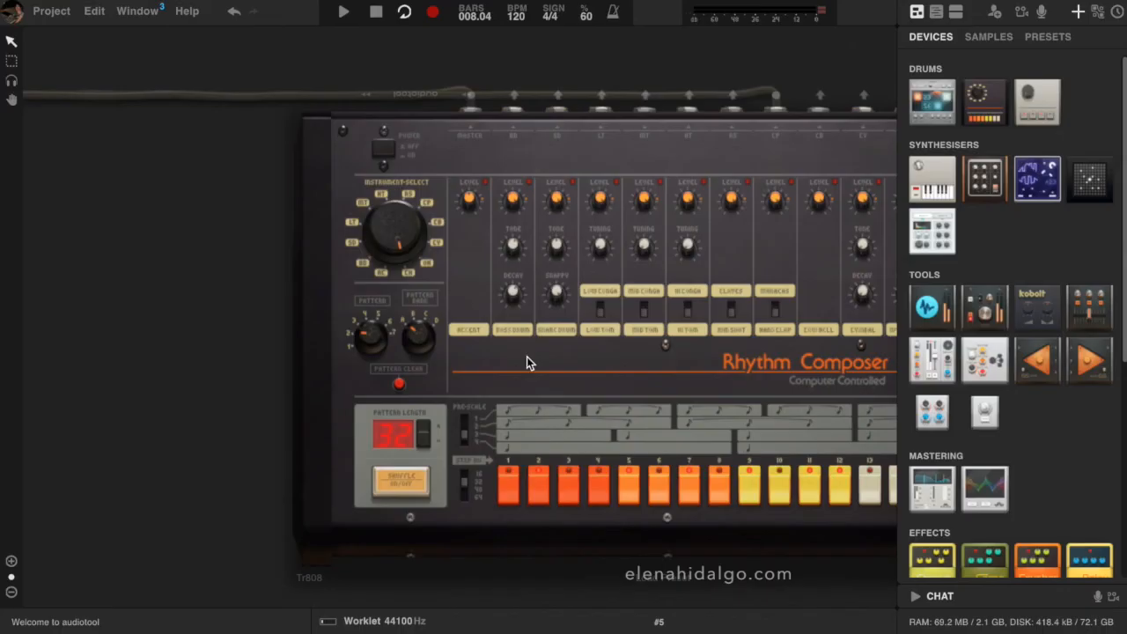
# Create a pattern track for the Tr808 and show the timeline together with the devices
pyautogui.rightClick(527, 357)
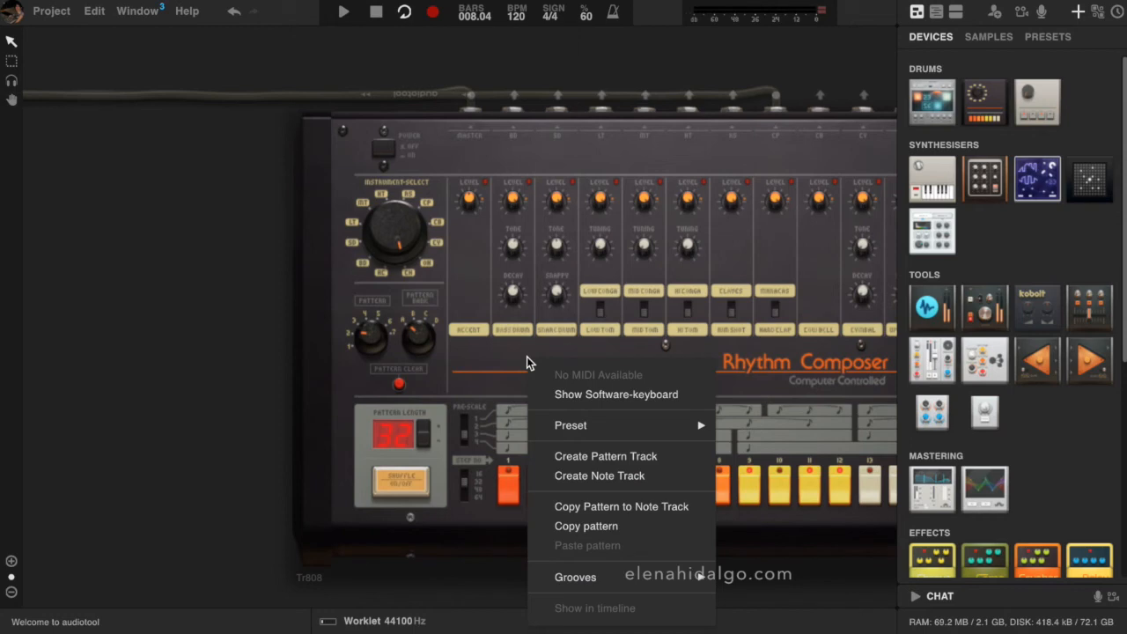
pyautogui.click(559, 457)
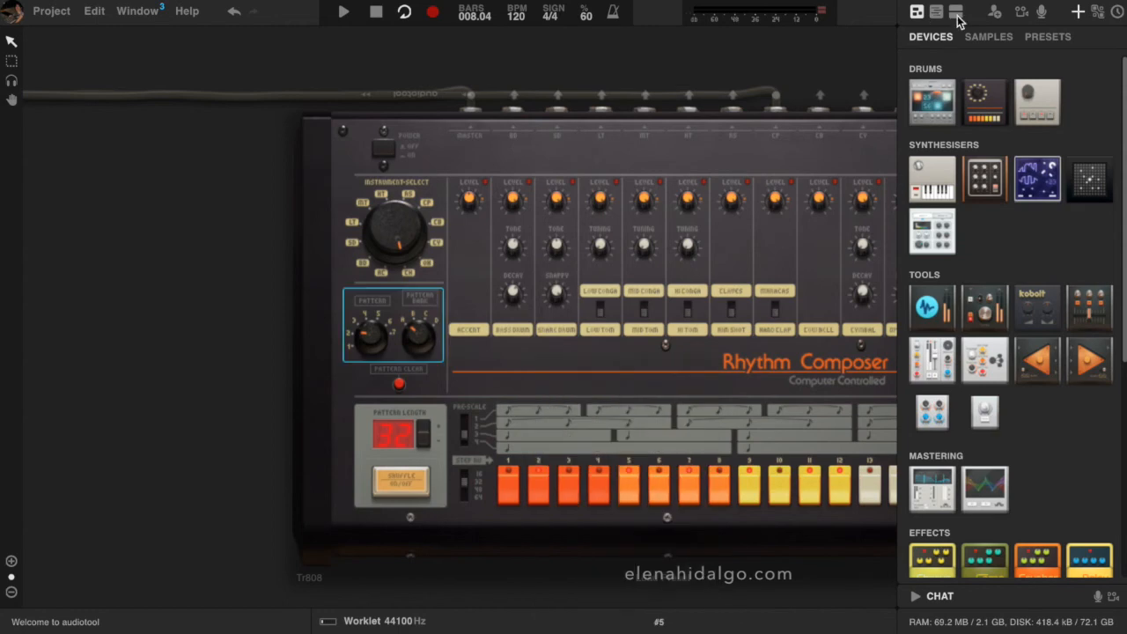
pyautogui.click(956, 12)
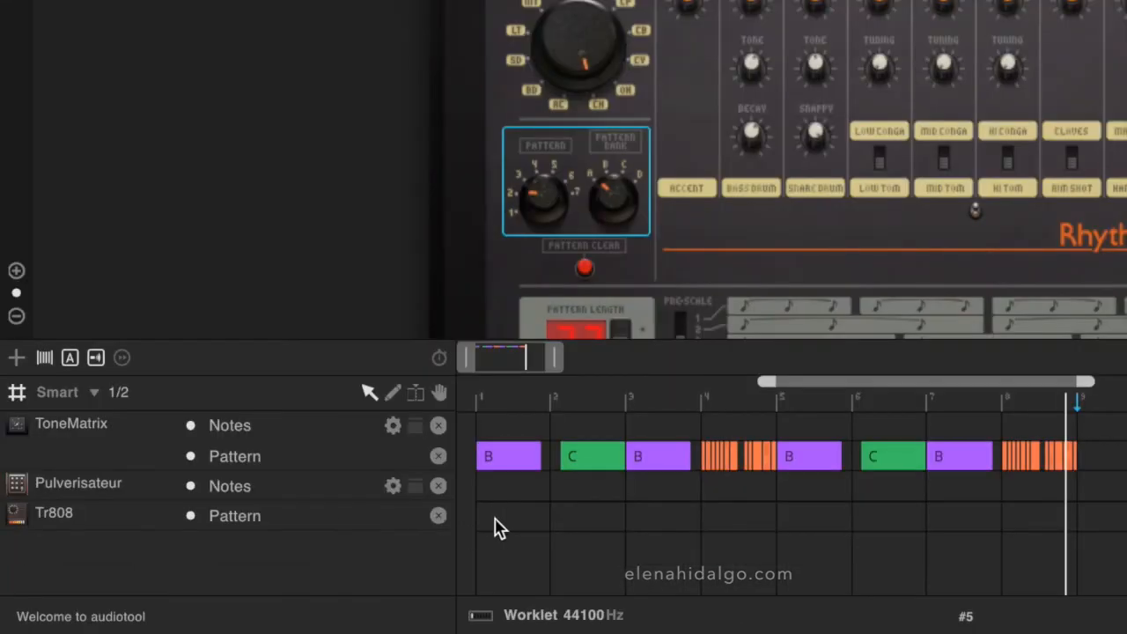
# Add a pattern region at bar 1 of the Tr808 track with a duration of two bars
pyautogui.doubleClick(495, 525)
pyautogui.moveTo(541, 527); pyautogui.dragTo(623, 546)
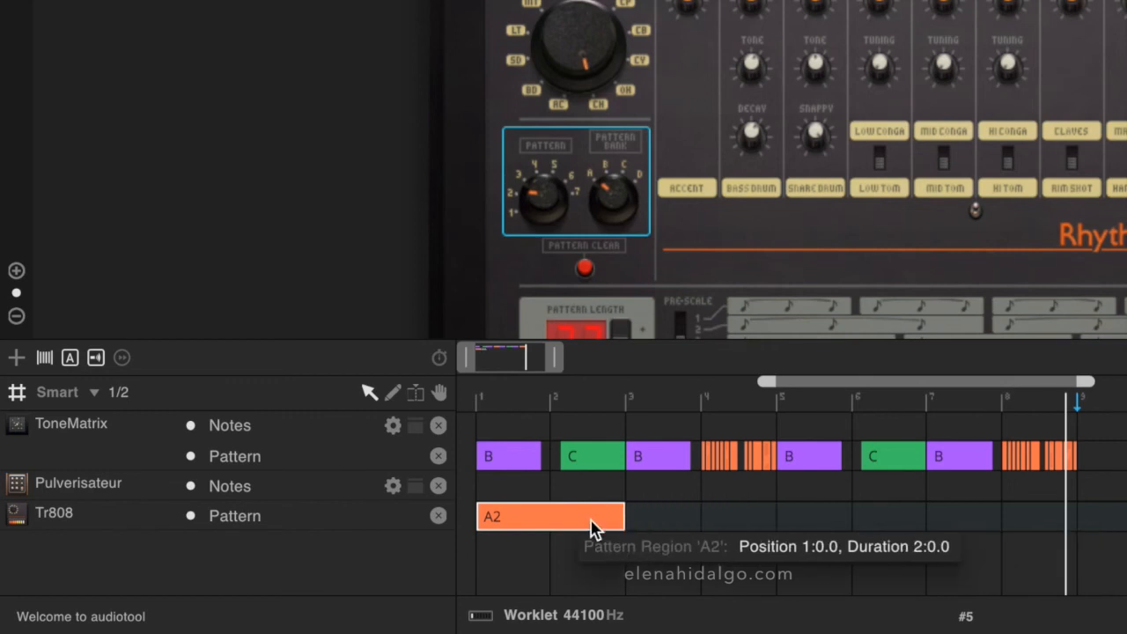
# Switch the Tr808 region at bar 1 to pattern A1 and extend it to the start of bar 5
pyautogui.rightClick(598, 527)
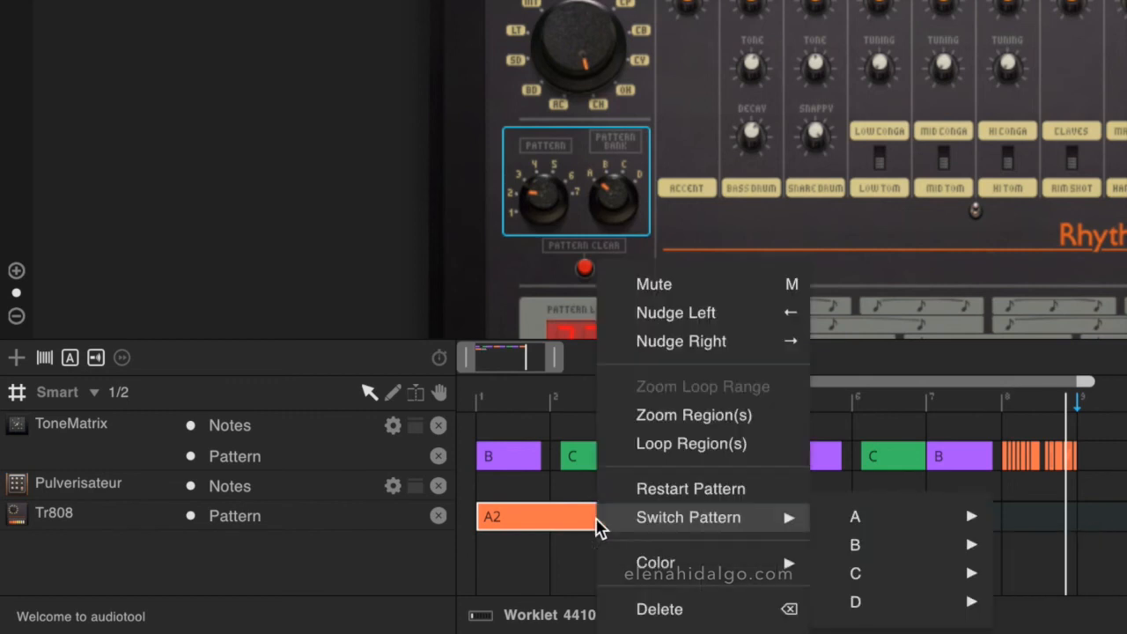
pyautogui.moveTo(838, 522)
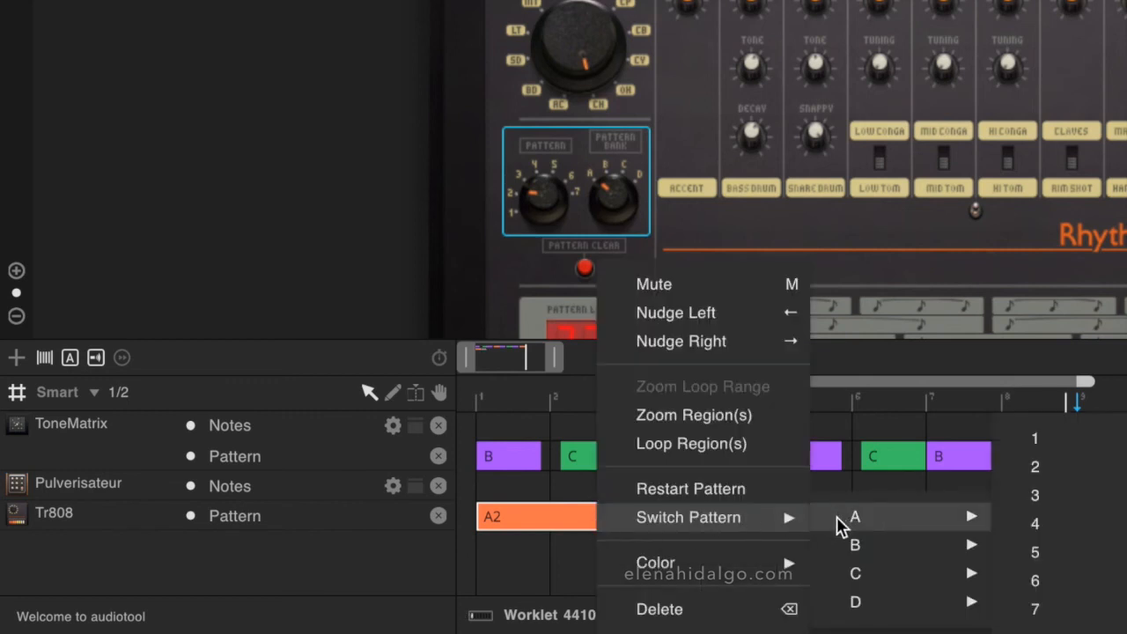
pyautogui.click(1047, 445)
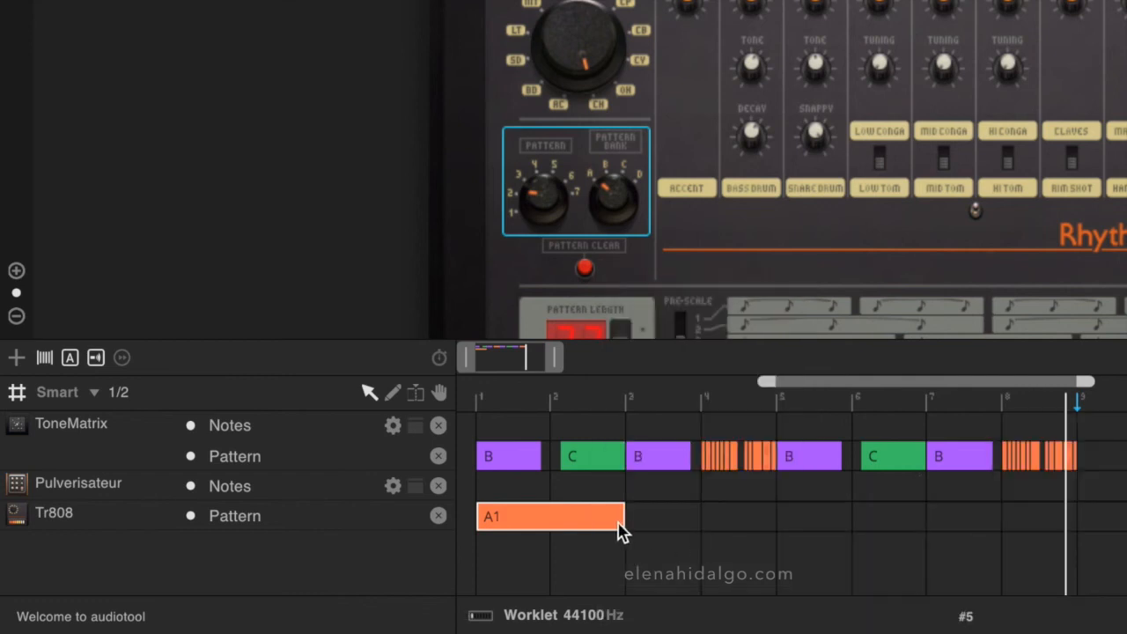
pyautogui.moveTo(678, 525); pyautogui.dragTo(702, 528)
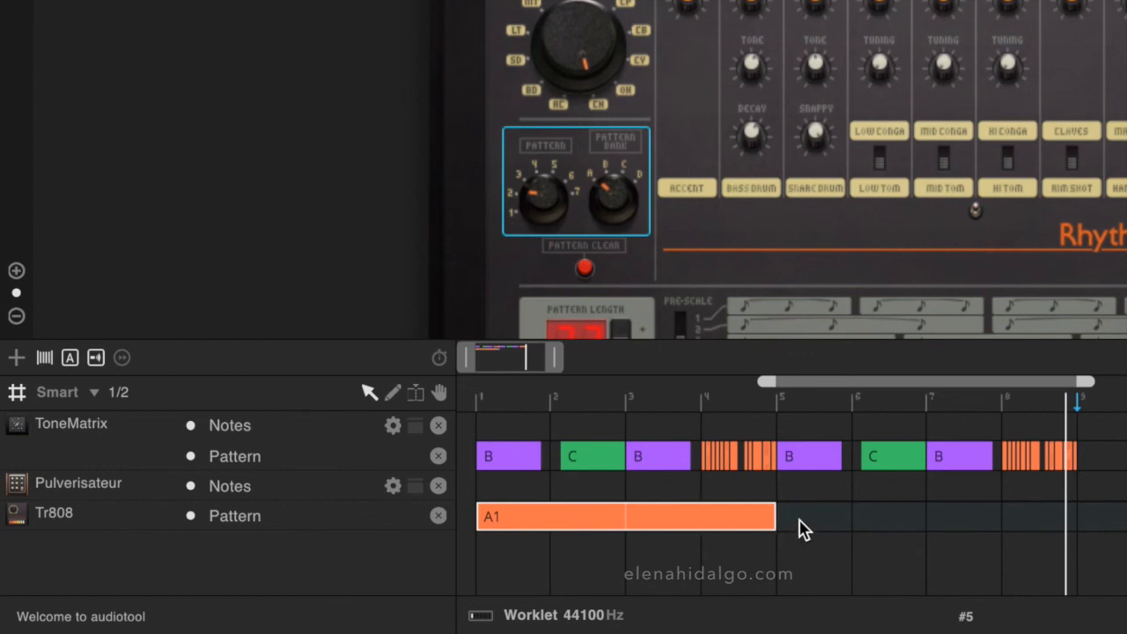
# Add an A2 pattern region at bar 5 of the Tr808 track and extend it to the start of bar 9
pyautogui.doubleClick(788, 526)
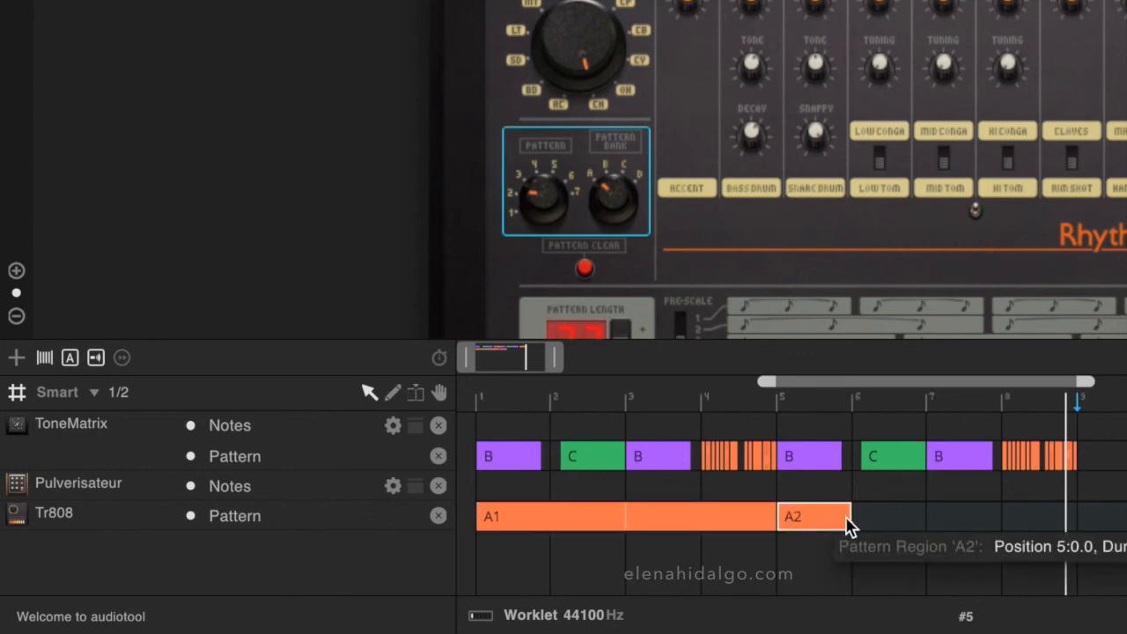
pyautogui.moveTo(850, 522); pyautogui.dragTo(1075, 532)
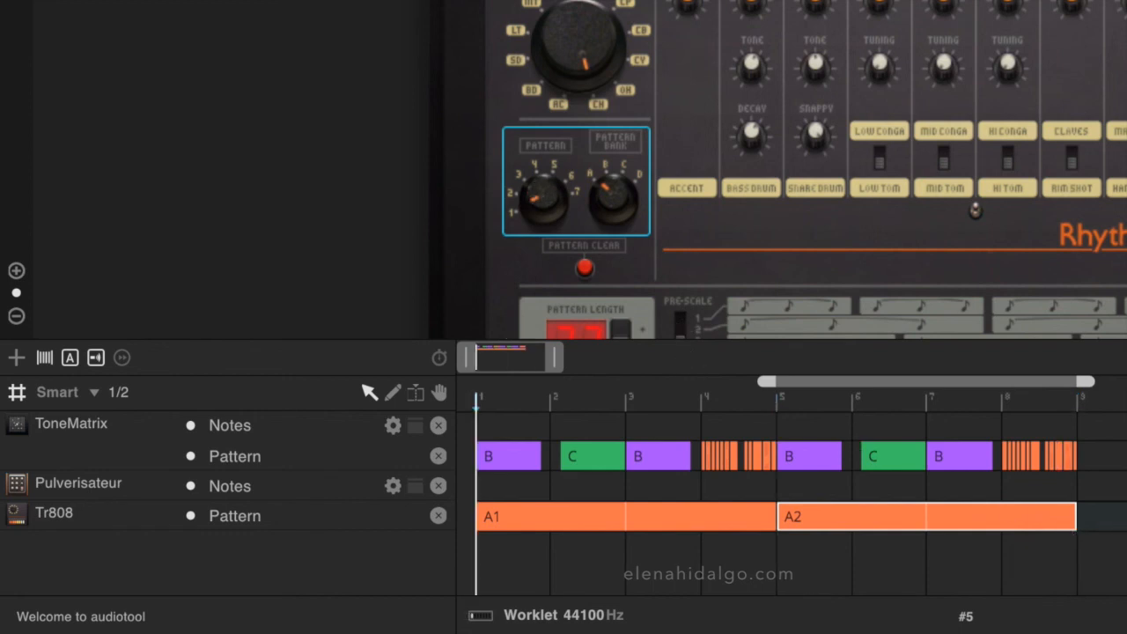
# Play the arrangement from bar 1 and bring the whole device chain from ToneMatrix to Tr808 into view
pyautogui.press('space')
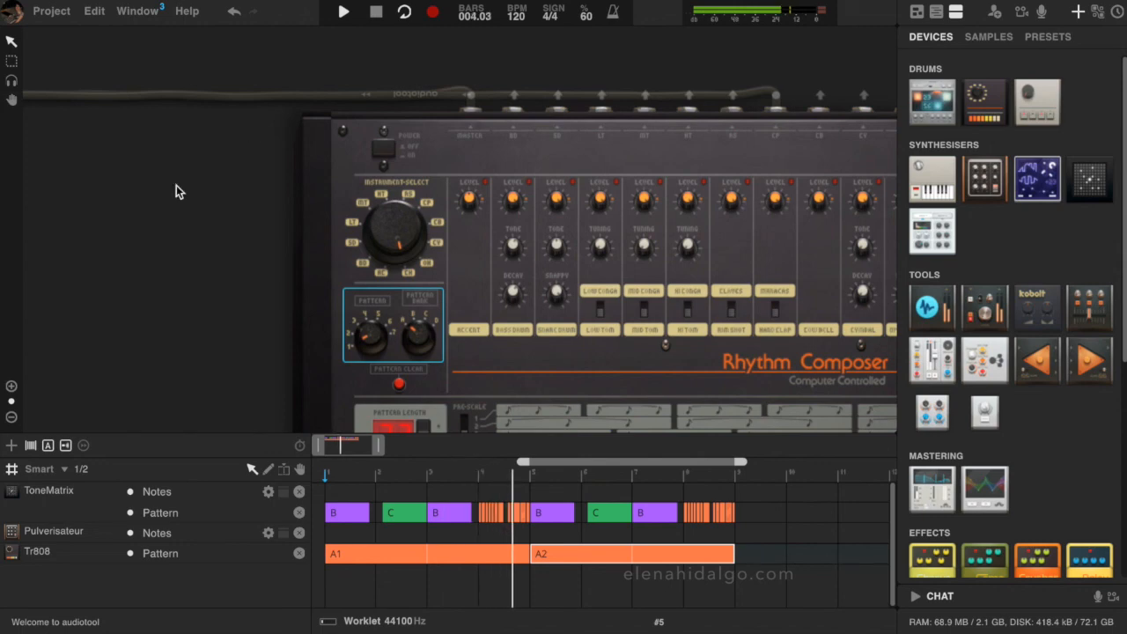
pyautogui.click(12, 419)
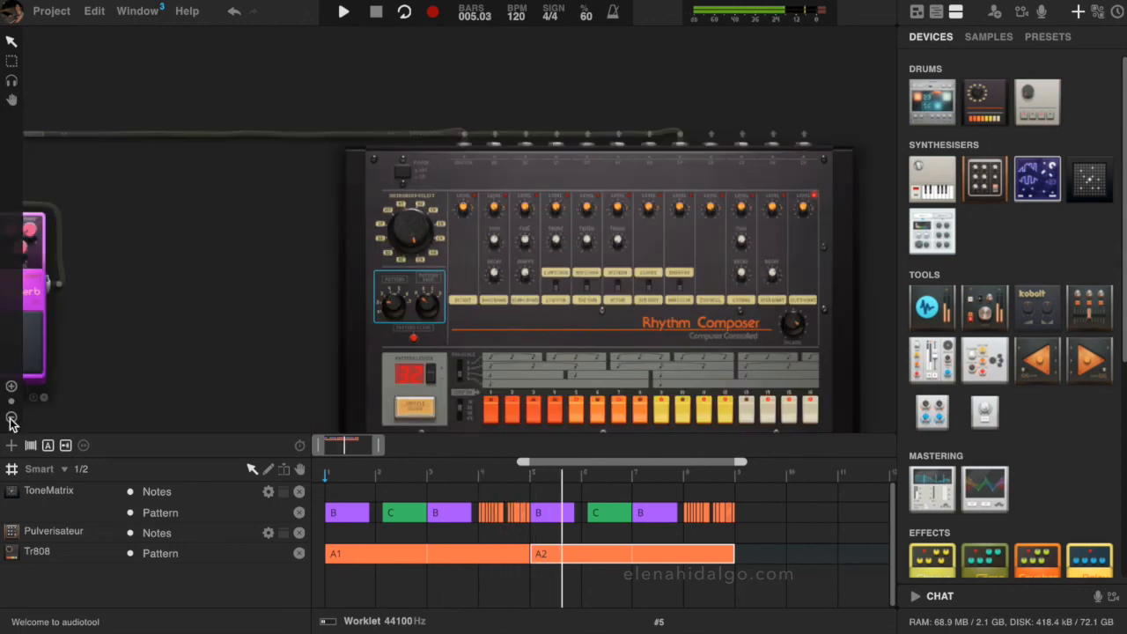
pyautogui.click(12, 419)
pyautogui.click(12, 419)
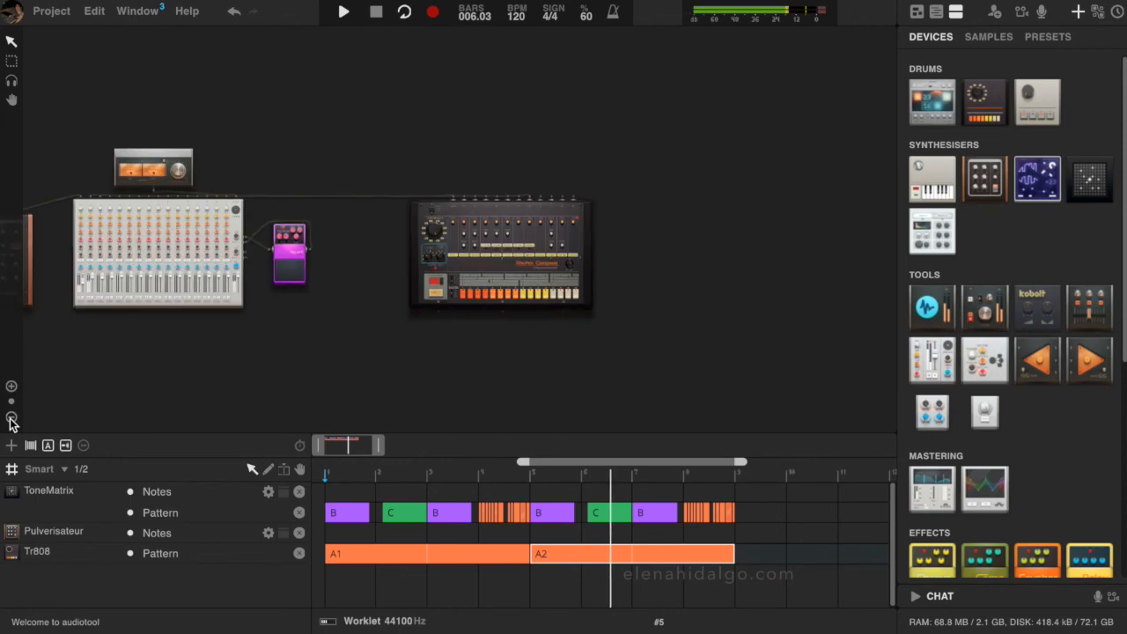
pyautogui.moveTo(154, 386); pyautogui.dragTo(364, 394)
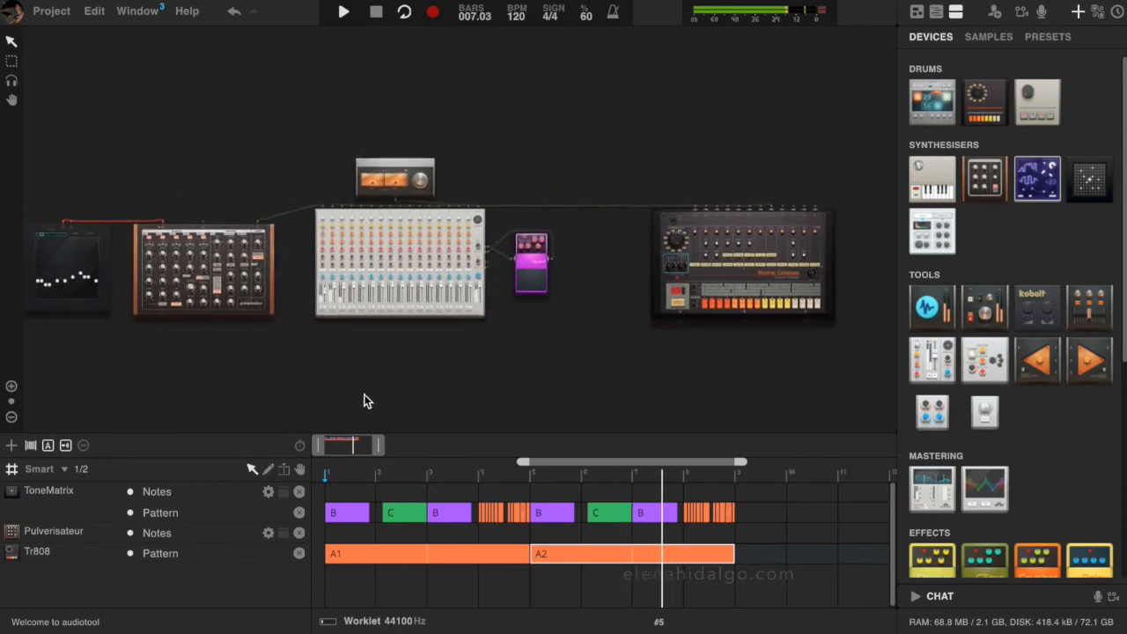